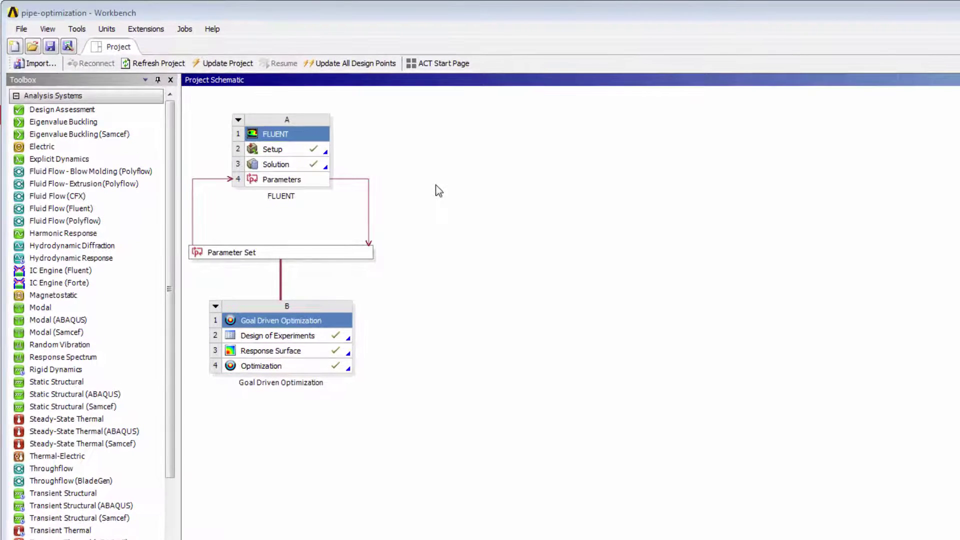
- Enter and confirm the account password for Remote Solve Manager 10.2.3.4, then save the credentials
{"action": "left_click", "coordinate": [192, 30]}
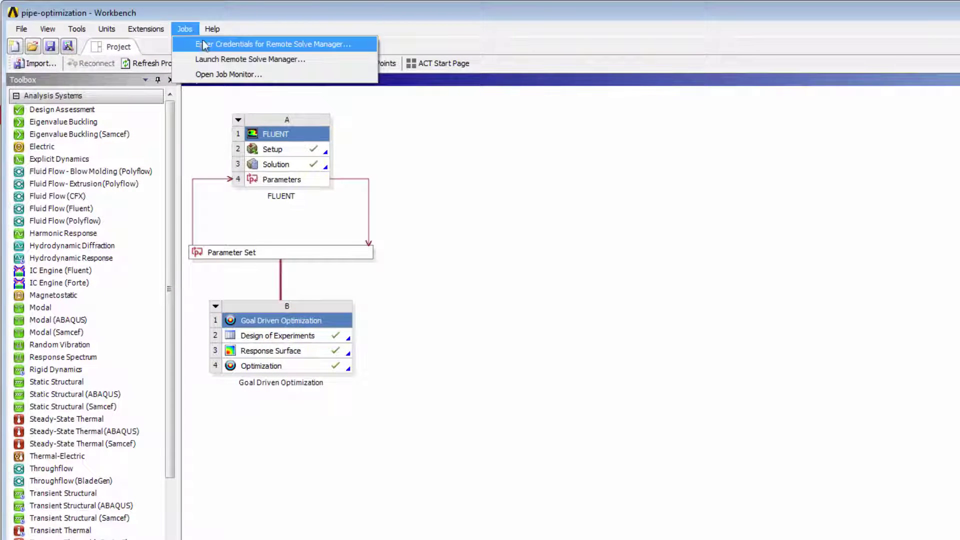
{"action": "left_click", "coordinate": [205, 44]}
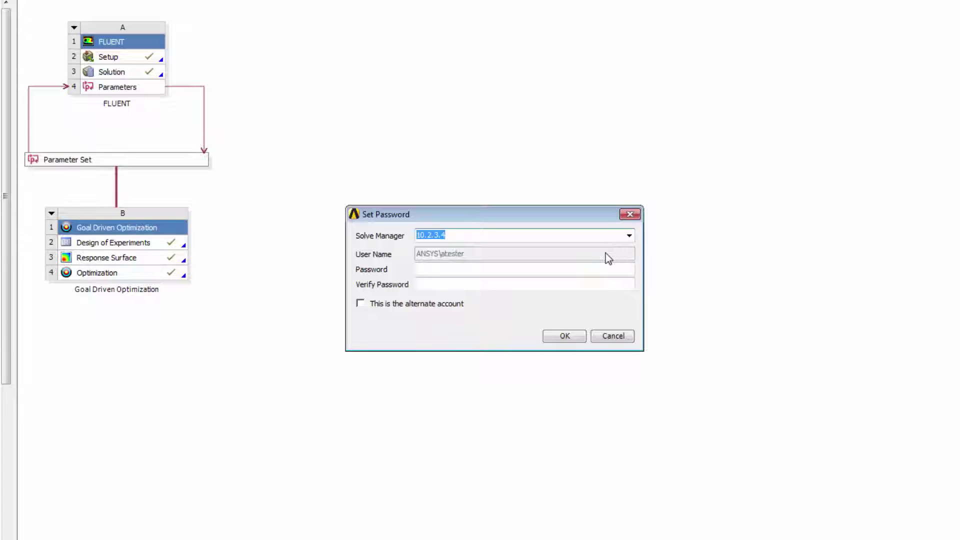
{"action": "left_click", "coordinate": [488, 270]}
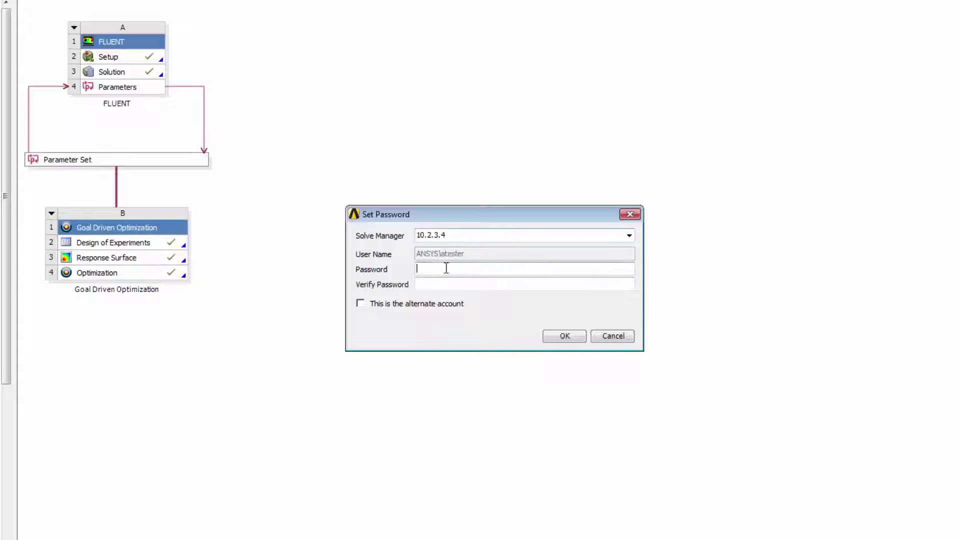
{"action": "type", "text": "••••••••••"}
{"action": "key", "text": "Tab"}
{"action": "type", "text": "••••••••"}
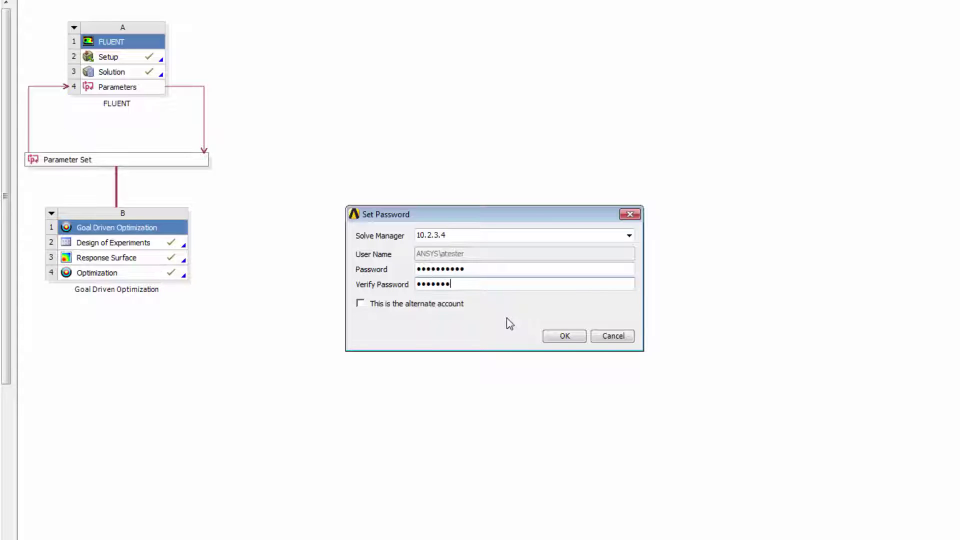
{"action": "type", "text": "••"}
{"action": "key", "text": "Return"}
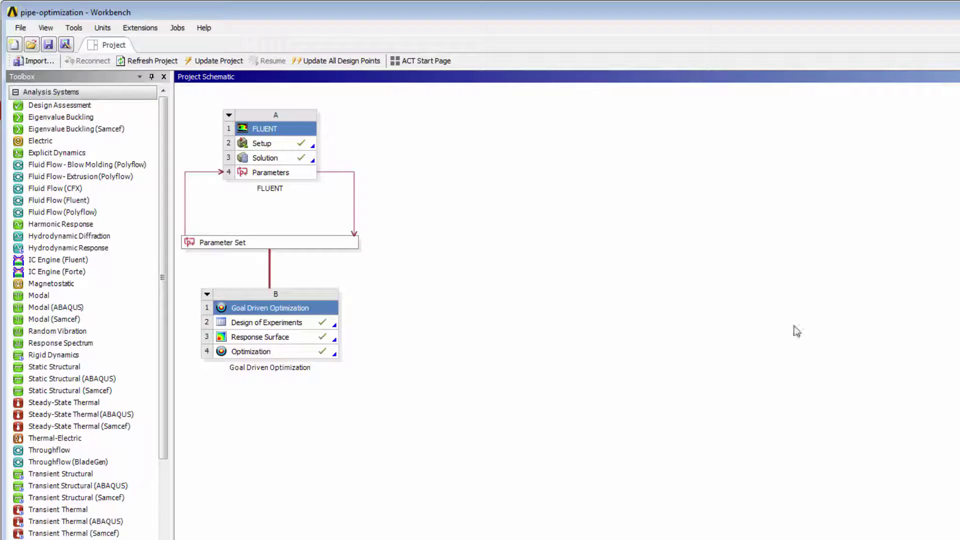
- Mark the credentials as the alternate account, replace the user name, and enter and confirm its password
{"action": "left_click", "coordinate": [176, 28]}
{"action": "left_click", "coordinate": [193, 40]}
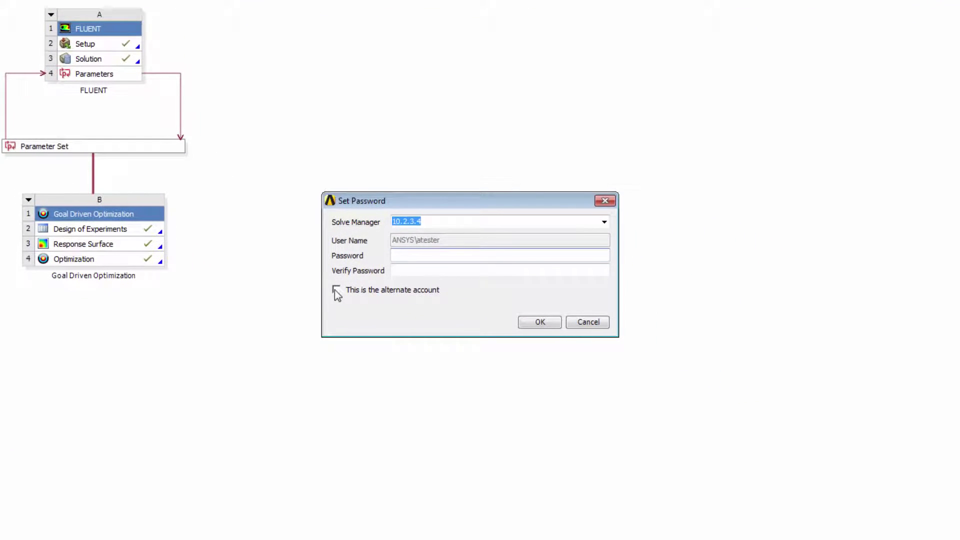
{"action": "left_click", "coordinate": [336, 290]}
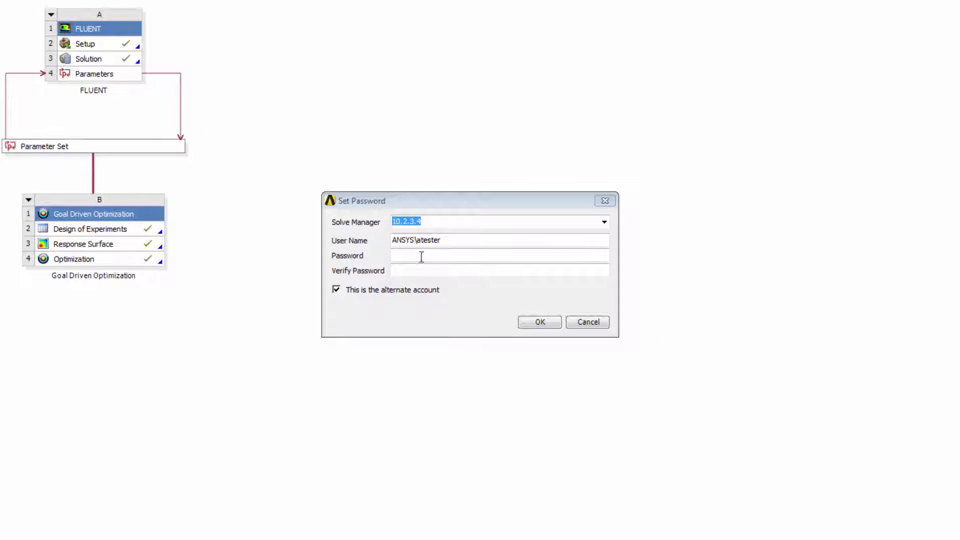
{"action": "left_click", "coordinate": [446, 241]}
{"action": "left_click_drag", "start_coordinate": [393, 240], "coordinate": [488, 239]}
{"action": "type", "text": "un02-tester"}
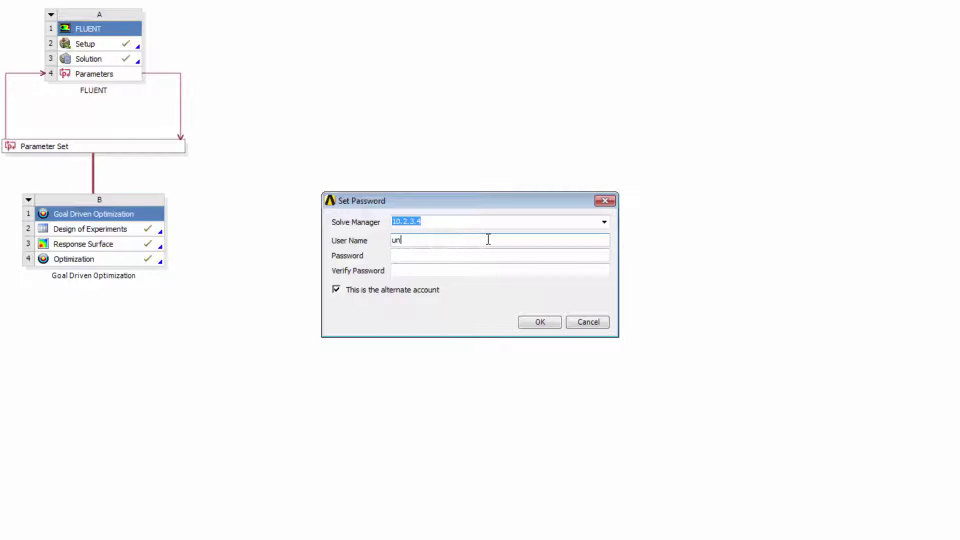
{"action": "key", "text": "Tab"}
{"action": "type", "text": "•••••••"}
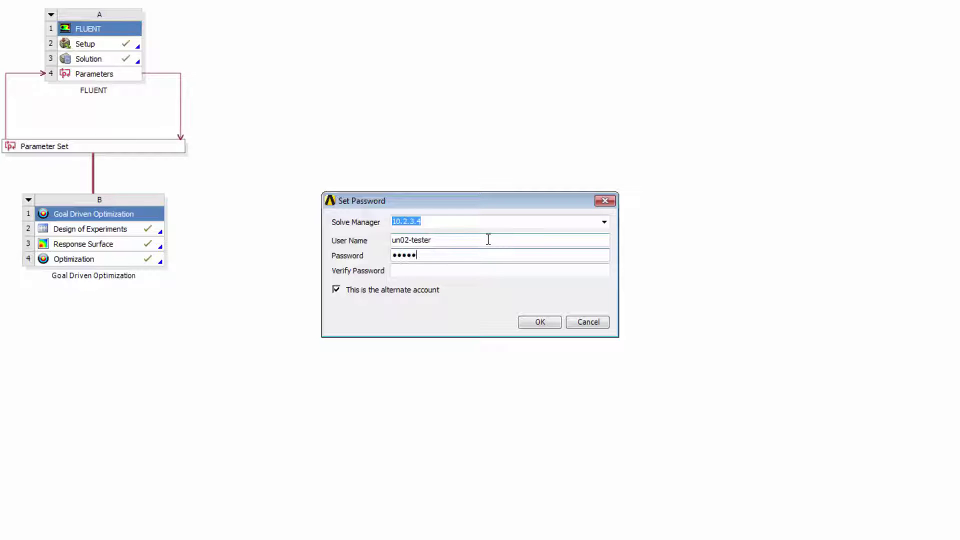
{"action": "key", "text": "Tab"}
{"action": "type", "text": "•••••••"}
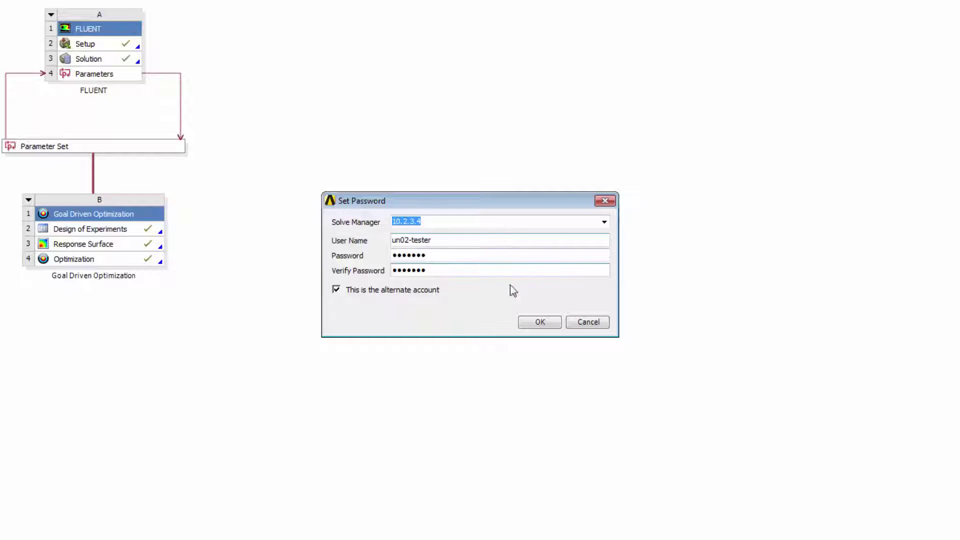
- Save the alternate account and apply it to machines CS-LIN-01 and CS-LIN-02
{"action": "left_click", "coordinate": [539, 323]}
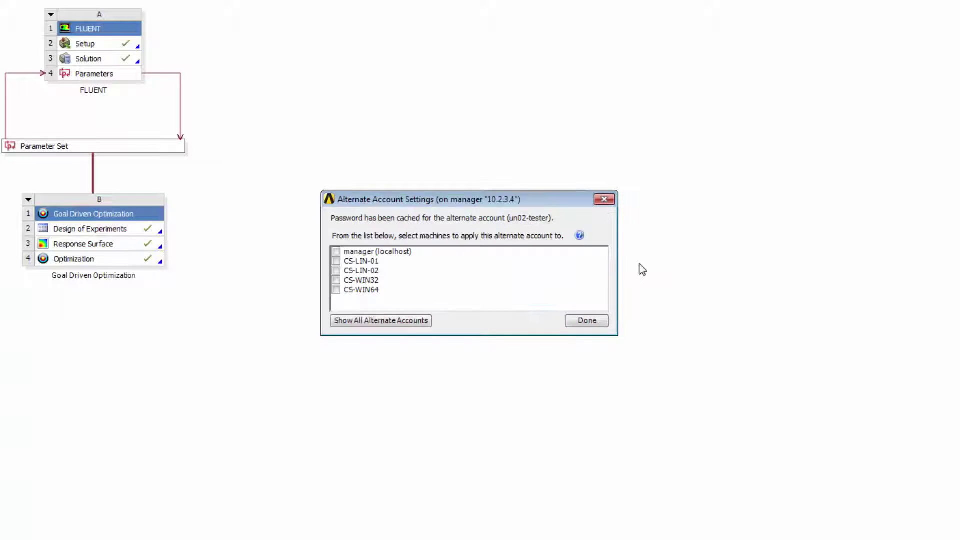
{"action": "left_click", "coordinate": [335, 261]}
{"action": "left_click", "coordinate": [336, 271]}
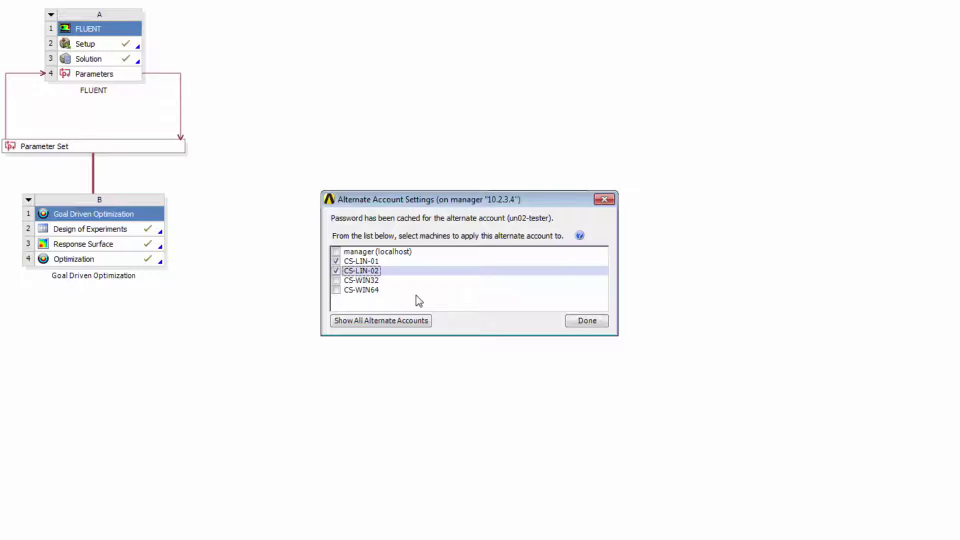
{"action": "left_click", "coordinate": [586, 321]}
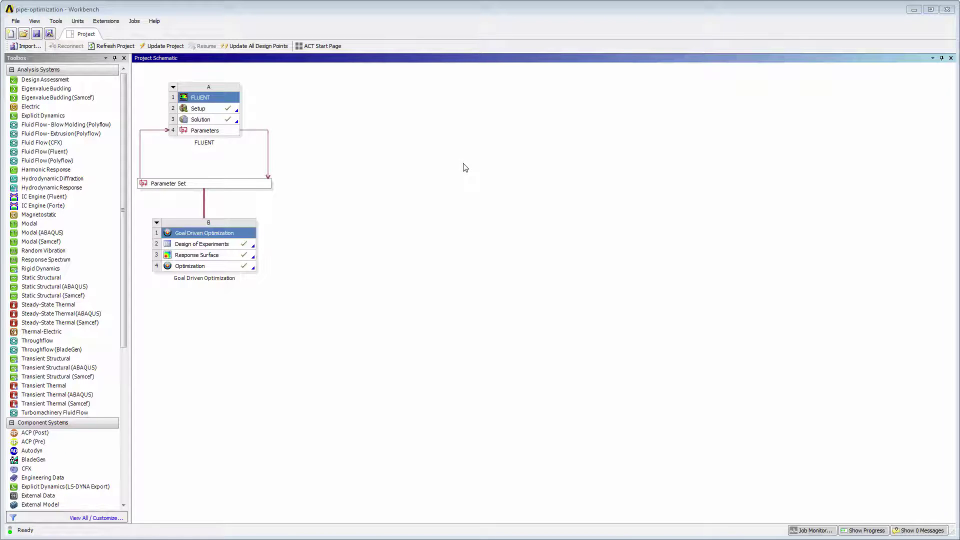
- Show the Project Schematic properties from its right-click menu
{"action": "right_click", "coordinate": [465, 168]}
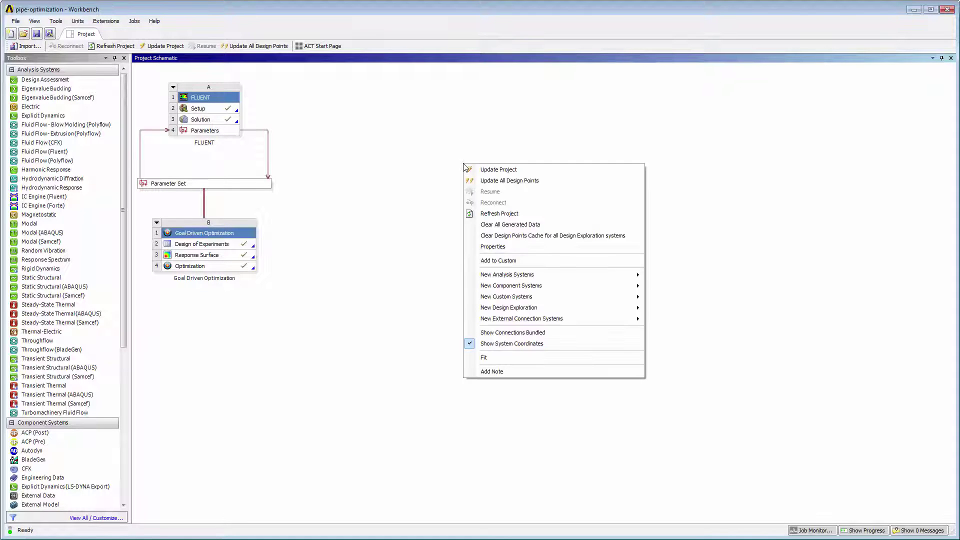
{"action": "left_click", "coordinate": [531, 250]}
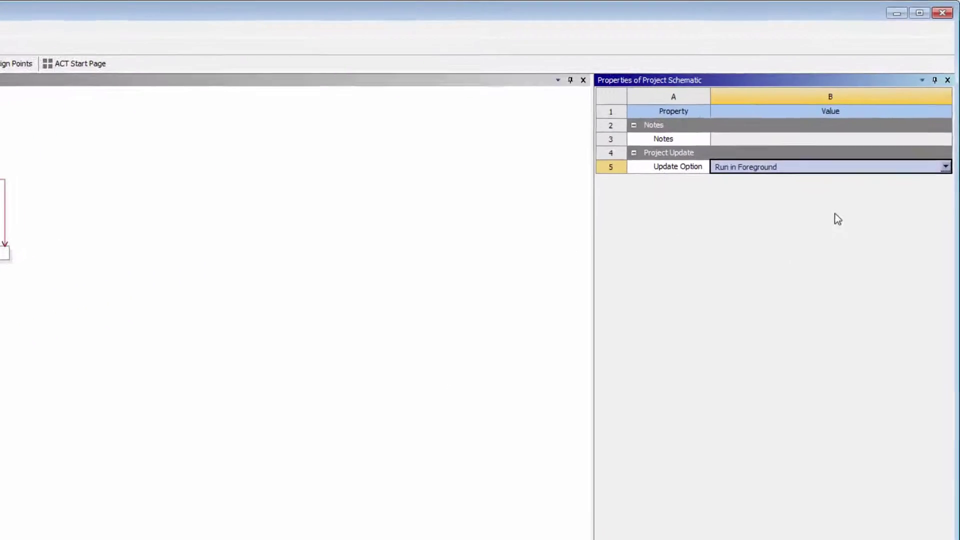
- Set project updates to Submit to Remote Solve Manager on 10.2.3.4 using the Fluent HPC queue
{"action": "left_click", "coordinate": [945, 165]}
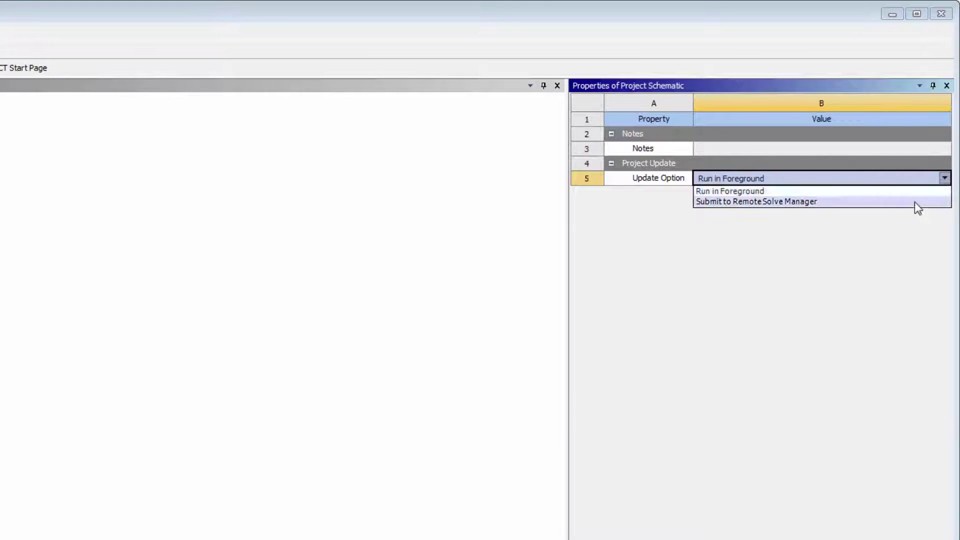
{"action": "left_click", "coordinate": [915, 201]}
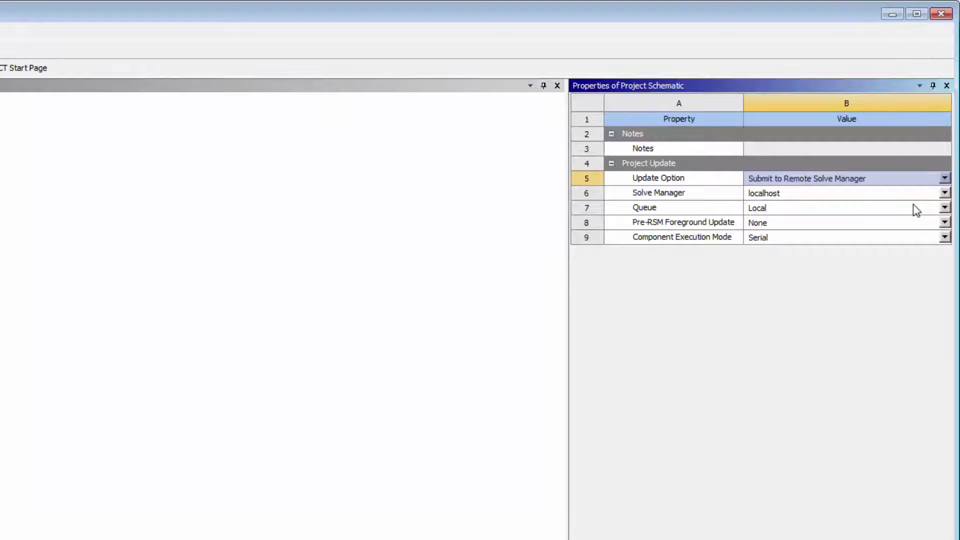
{"action": "left_click", "coordinate": [944, 193]}
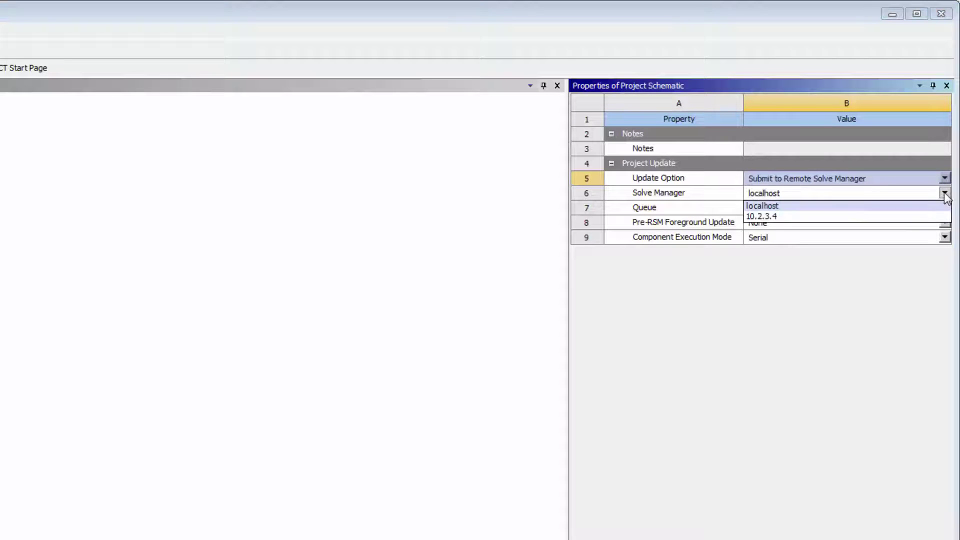
{"action": "left_click", "coordinate": [905, 216]}
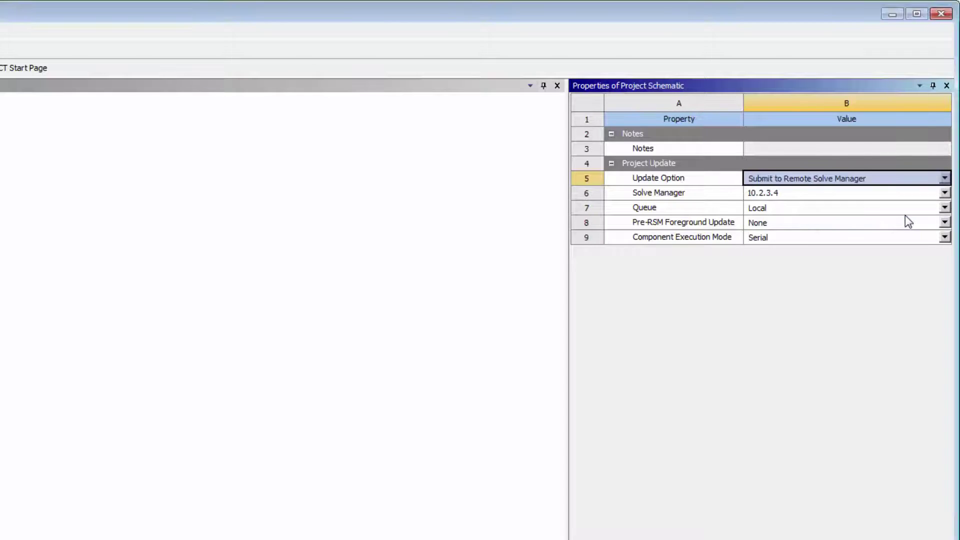
{"action": "left_click", "coordinate": [943, 208]}
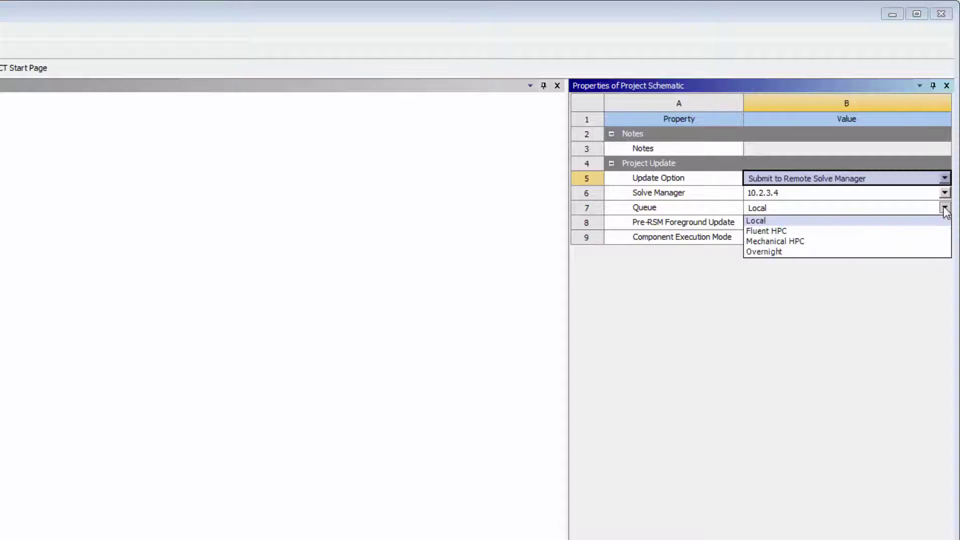
{"action": "left_click", "coordinate": [899, 230]}
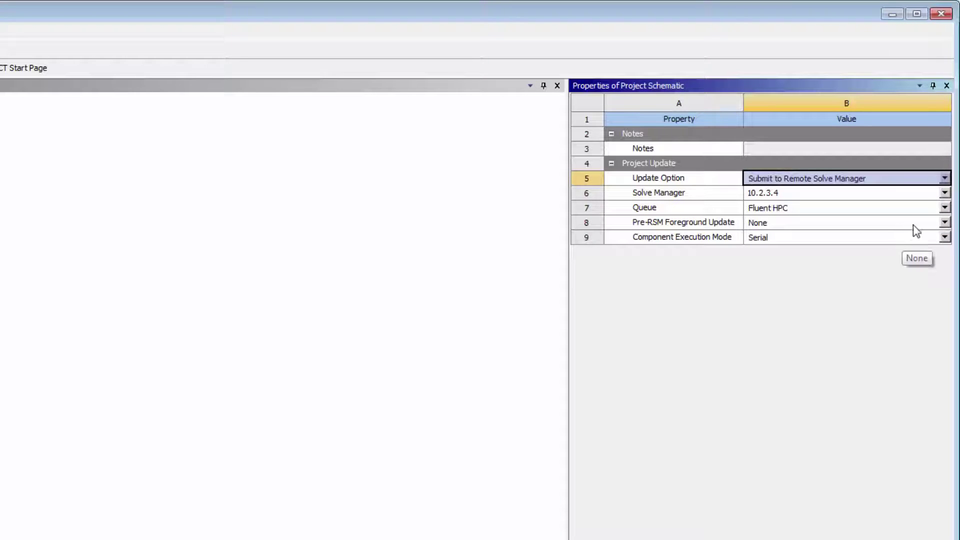
- Keep pre-RSM foreground update at None, run components in Parallel, then save and update the project
{"action": "left_click", "coordinate": [944, 222]}
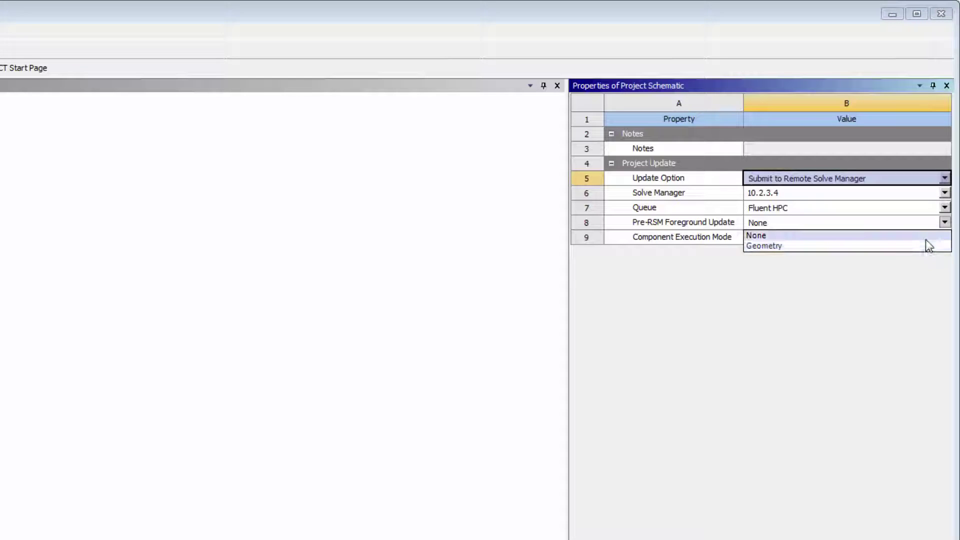
{"action": "left_click", "coordinate": [926, 237]}
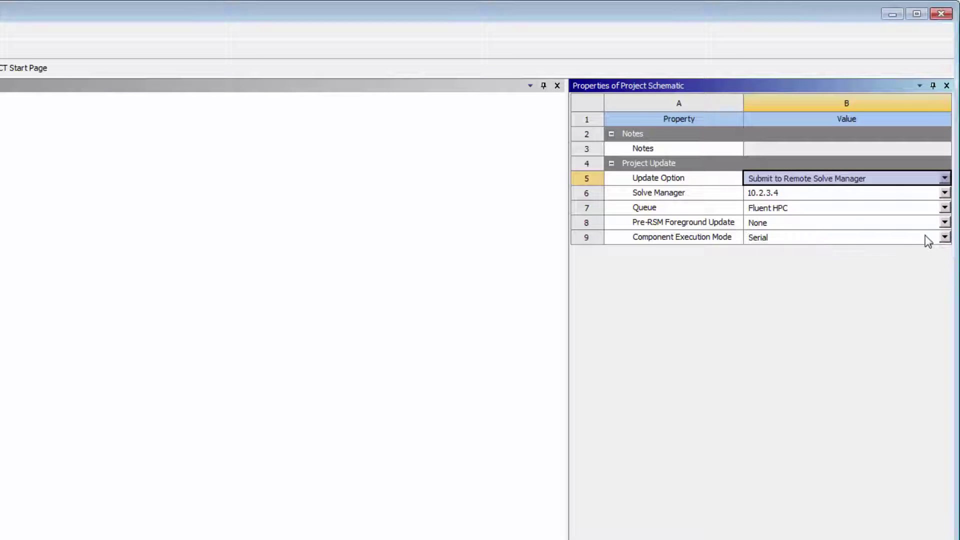
{"action": "left_click", "coordinate": [944, 238]}
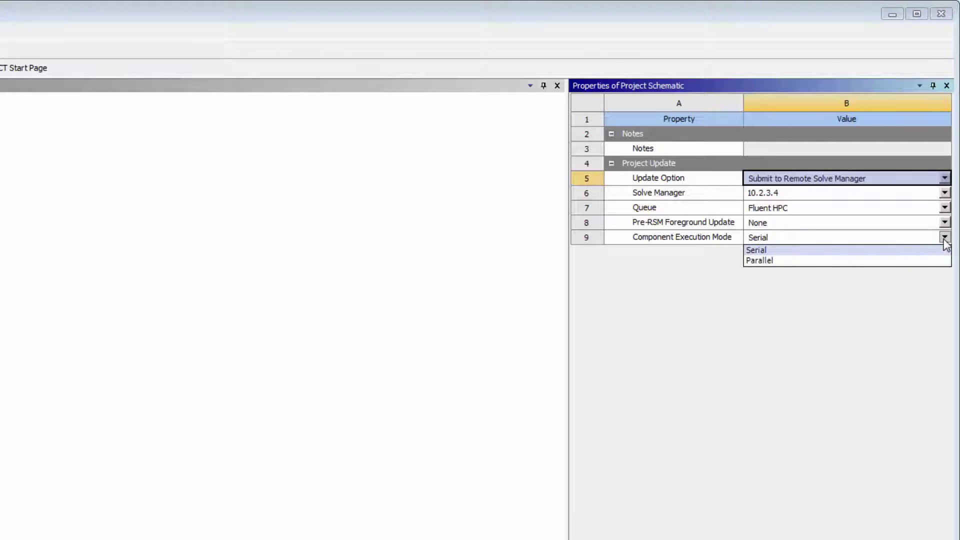
{"action": "left_click", "coordinate": [926, 261]}
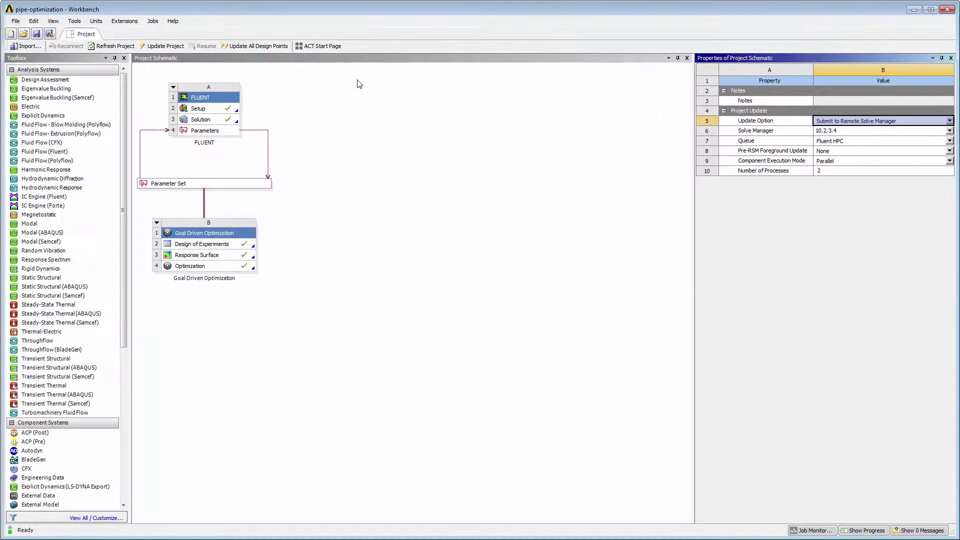
{"action": "left_click", "coordinate": [162, 46]}
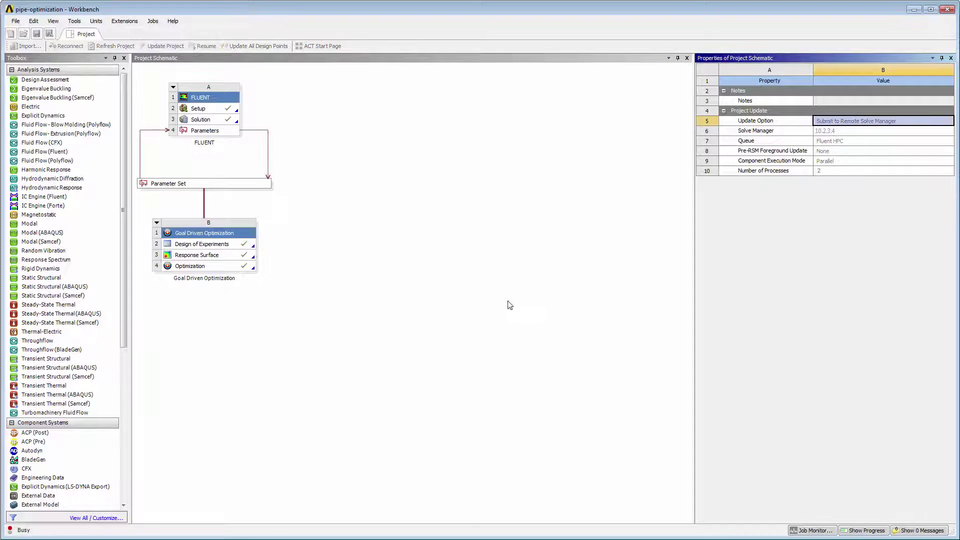
{"action": "left_click", "coordinate": [464, 295]}
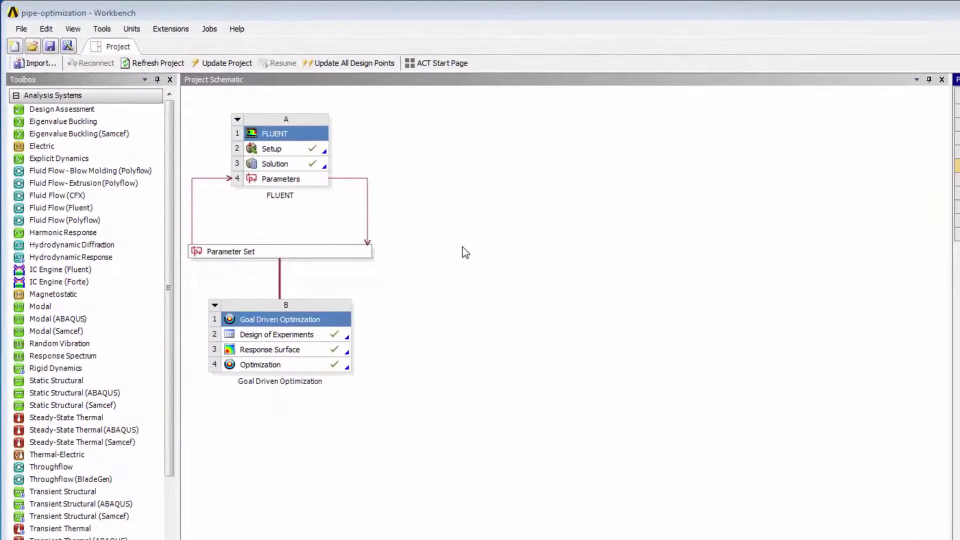
- Give the Parameter Set On-demand license checkout and One Job for Each Design Point submission
{"action": "right_click", "coordinate": [331, 251]}
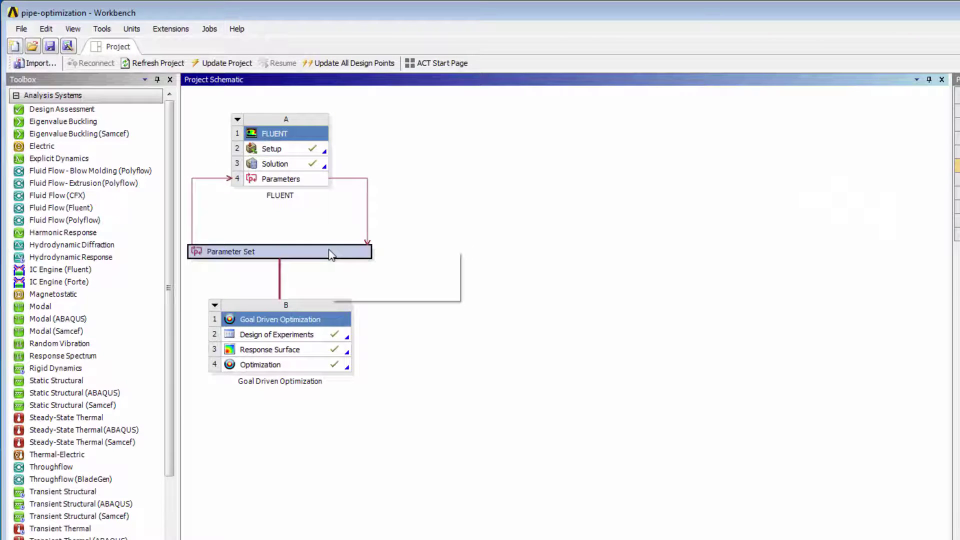
{"action": "left_click", "coordinate": [383, 293]}
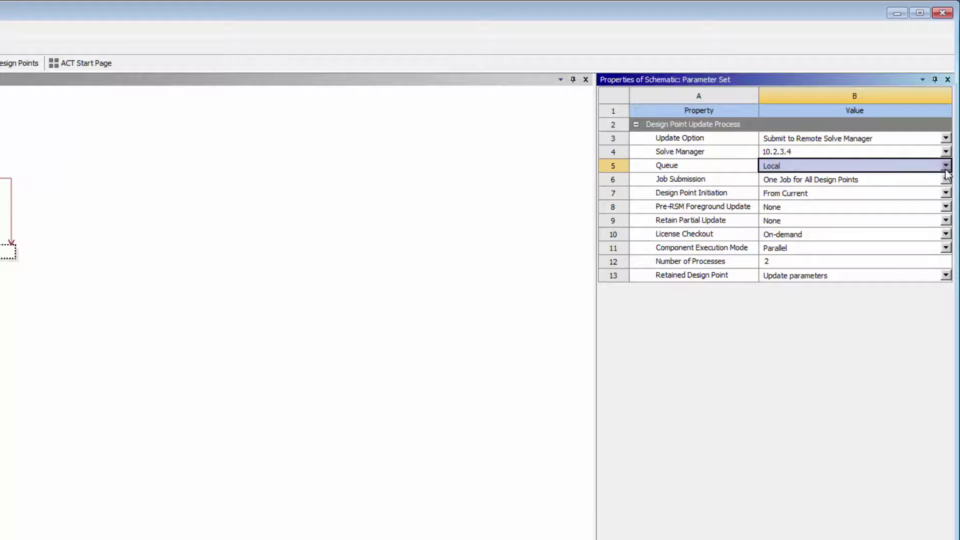
{"action": "left_click", "coordinate": [945, 235]}
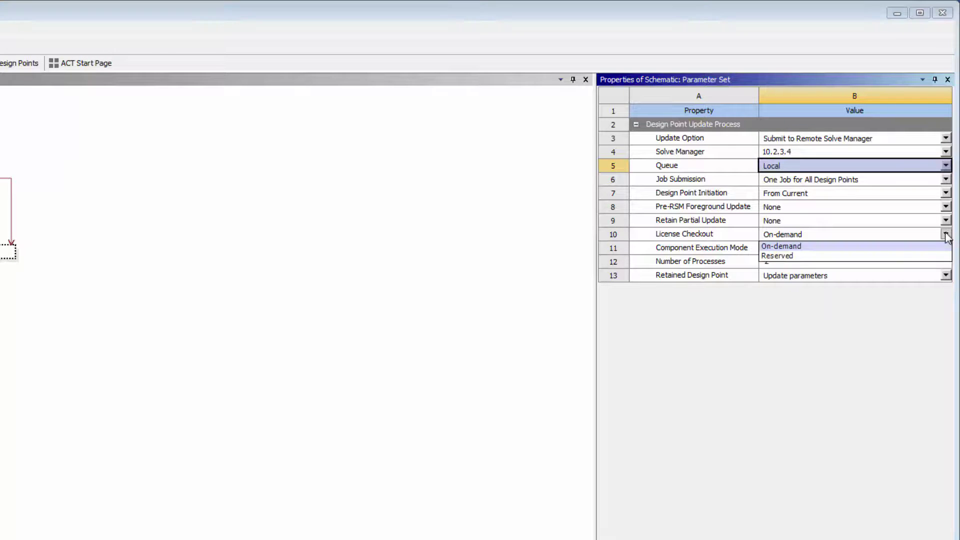
{"action": "left_click", "coordinate": [923, 247]}
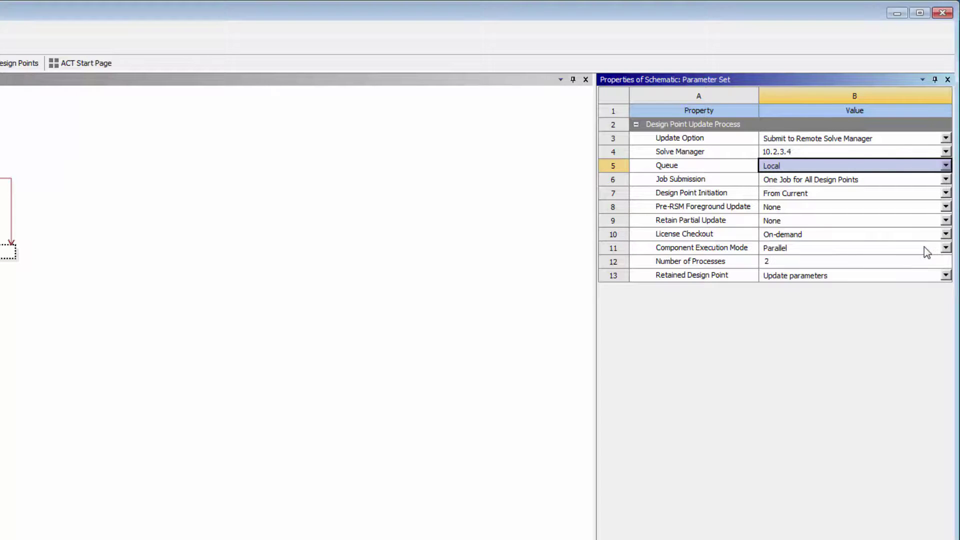
{"action": "left_click", "coordinate": [945, 180]}
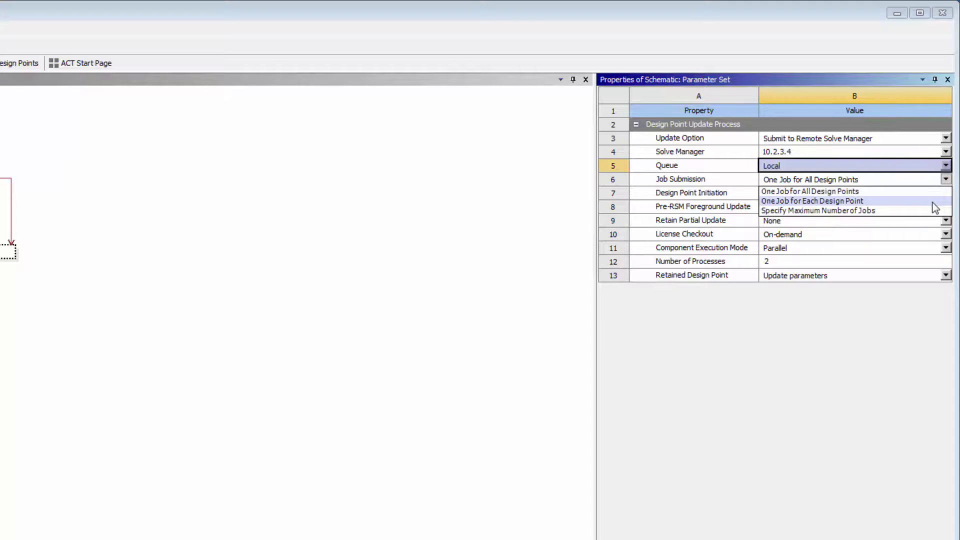
{"action": "left_click", "coordinate": [935, 201]}
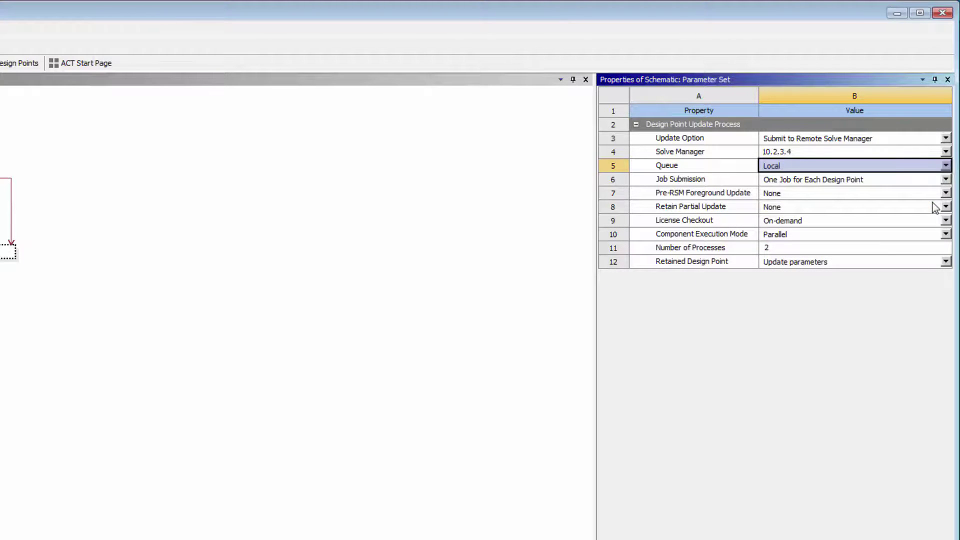
{"action": "left_click", "coordinate": [916, 283]}
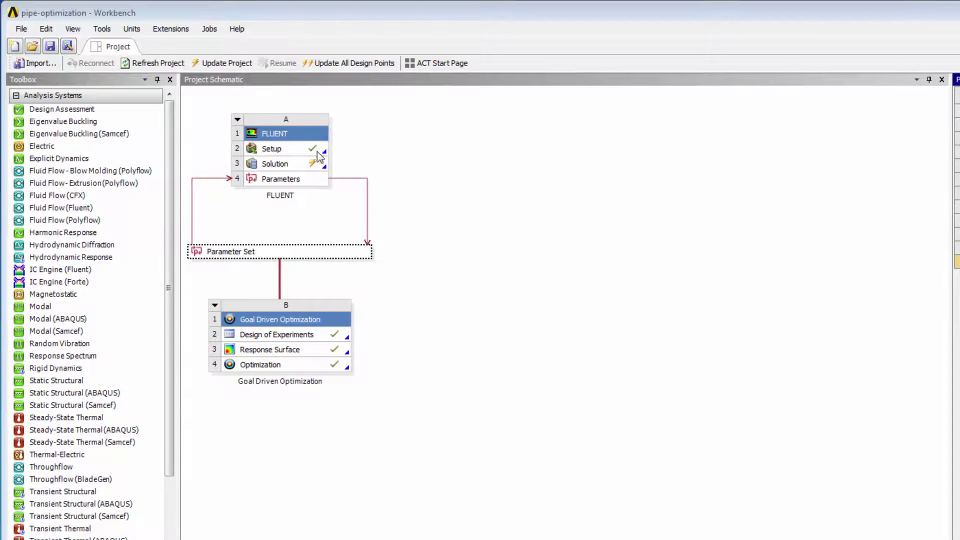
- Set the FLUENT Solution cell A3 to Submit to Remote Solve Manager on 10.2.3.4
{"action": "left_click", "coordinate": [300, 164]}
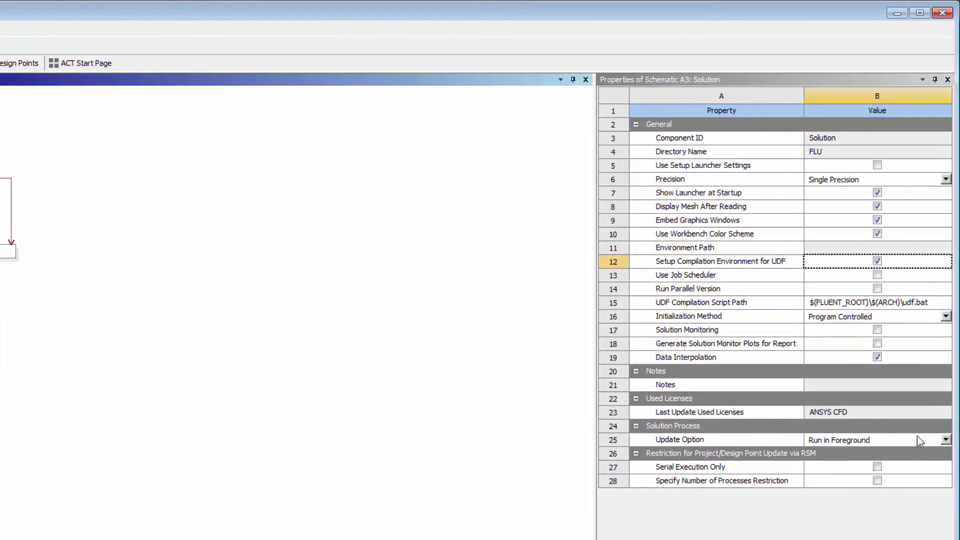
{"action": "left_click", "coordinate": [946, 440]}
{"action": "left_click", "coordinate": [915, 470]}
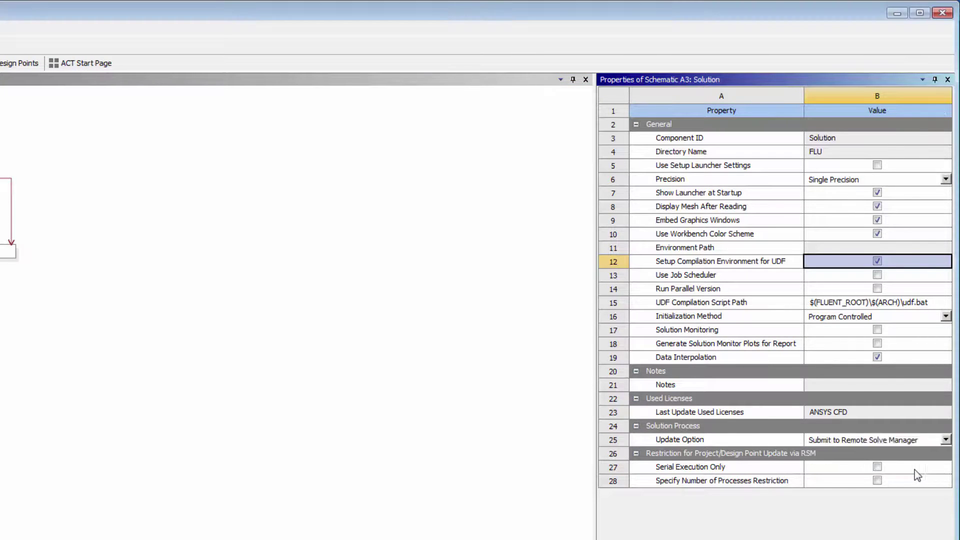
{"action": "left_click", "coordinate": [919, 384]}
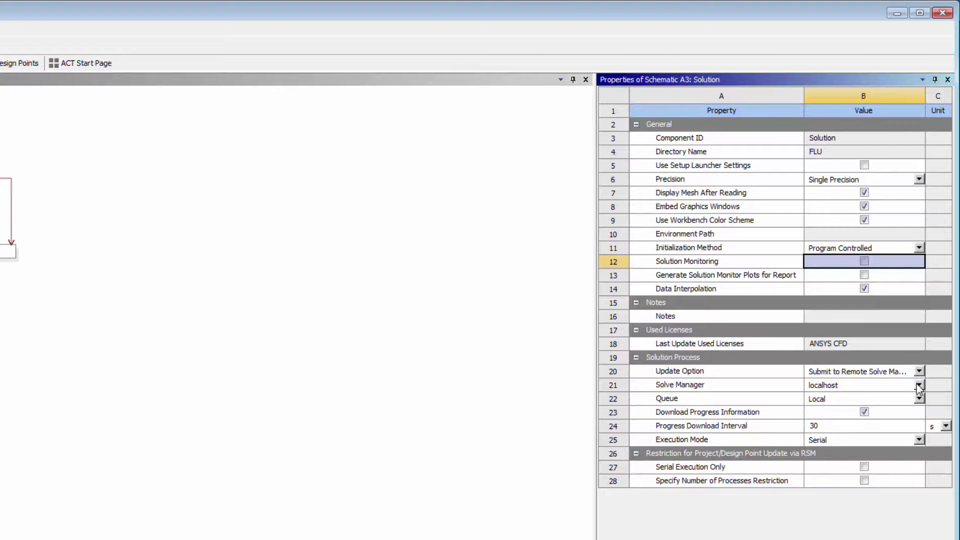
{"action": "left_click", "coordinate": [896, 405]}
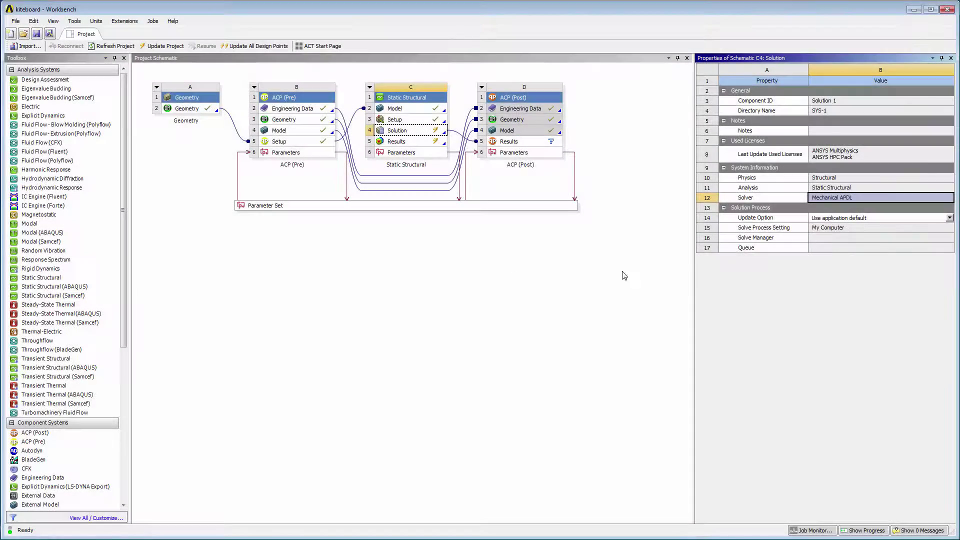
- Set the C4 Solution to Submit to Remote Solve Manager with RSM Solve, then update it
{"action": "left_click", "coordinate": [949, 218]}
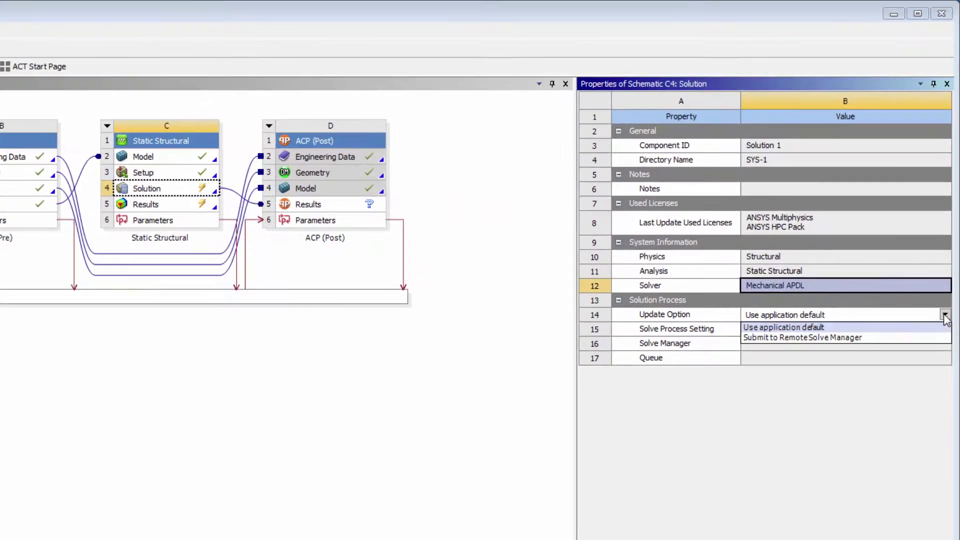
{"action": "left_click", "coordinate": [932, 337]}
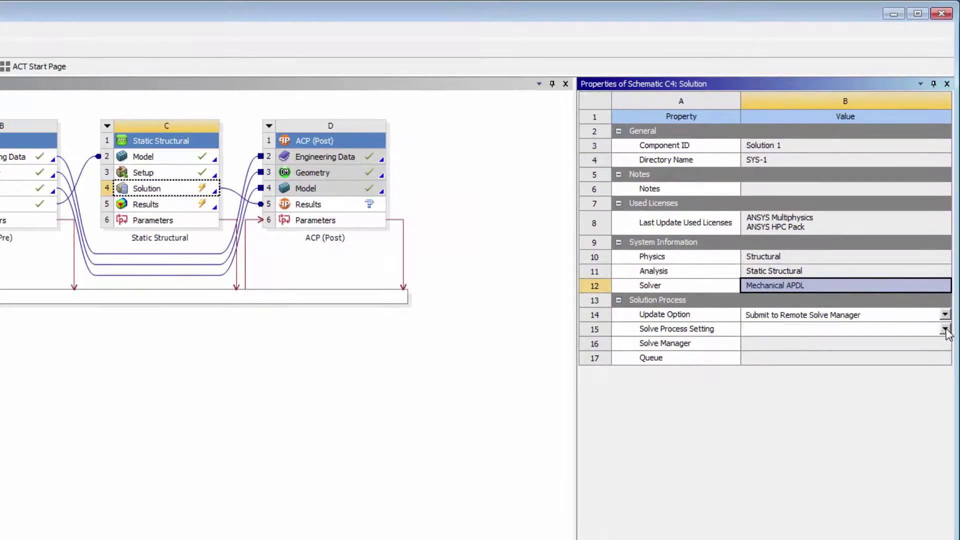
{"action": "left_click", "coordinate": [945, 329]}
{"action": "left_click", "coordinate": [911, 352]}
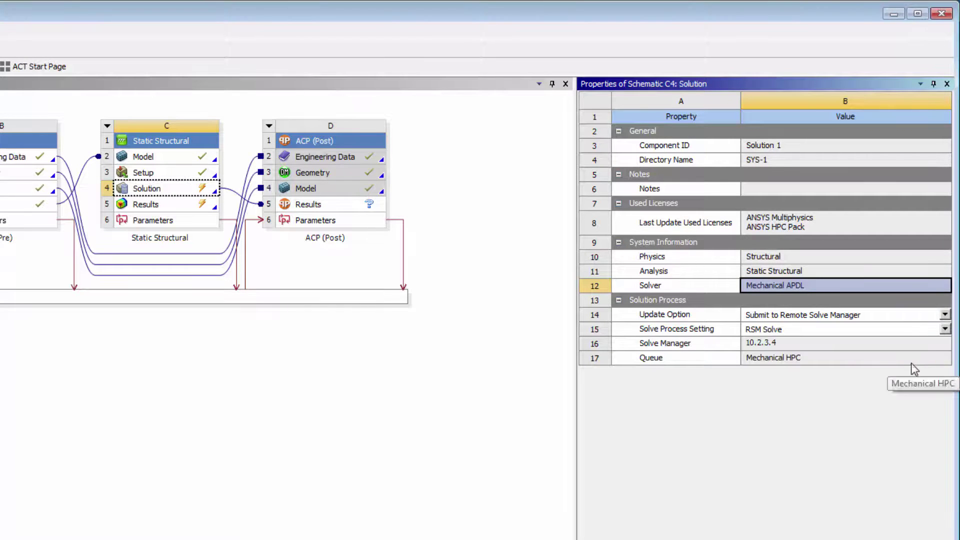
{"action": "right_click", "coordinate": [189, 187]}
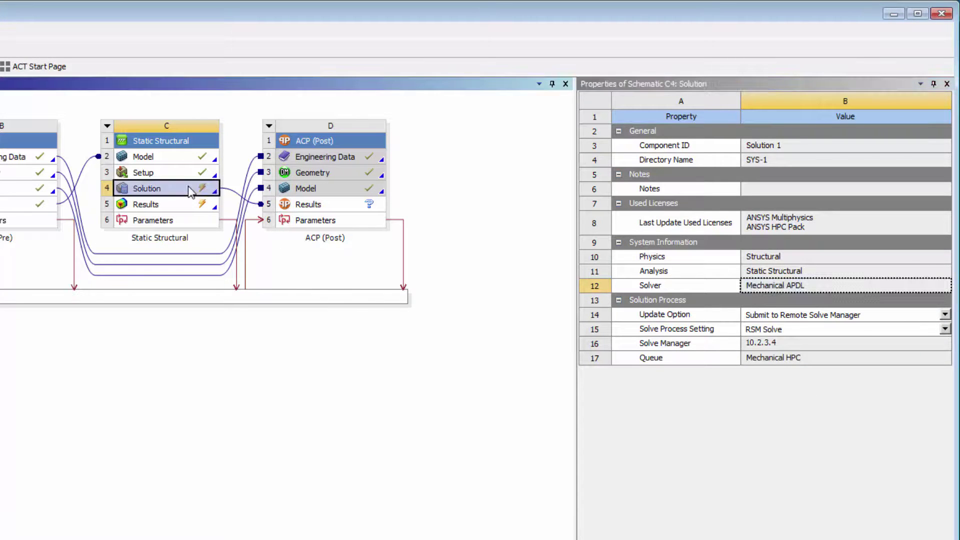
{"action": "left_click", "coordinate": [250, 292]}
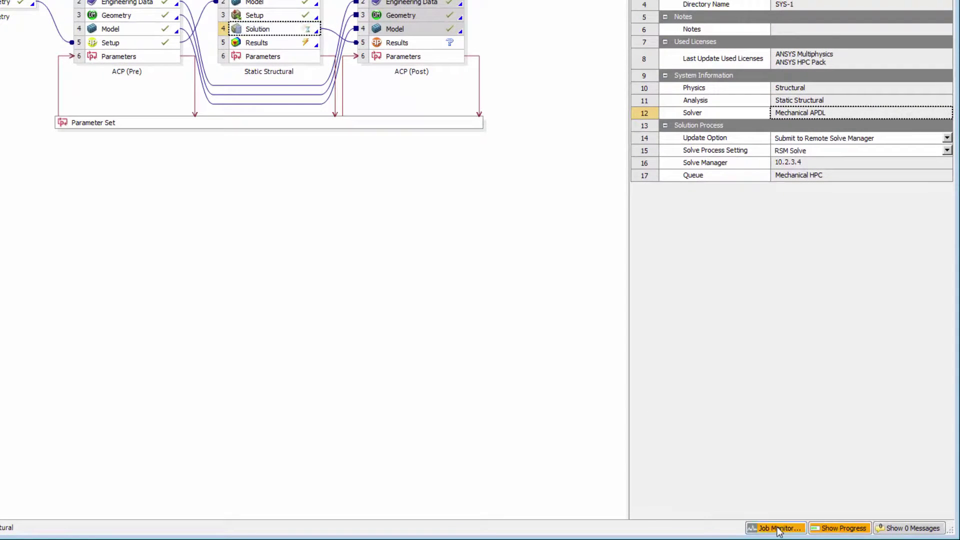
- Watch the kiteboard solve job's log in Job Monitor until Finished, then save its report
{"action": "left_click", "coordinate": [778, 528]}
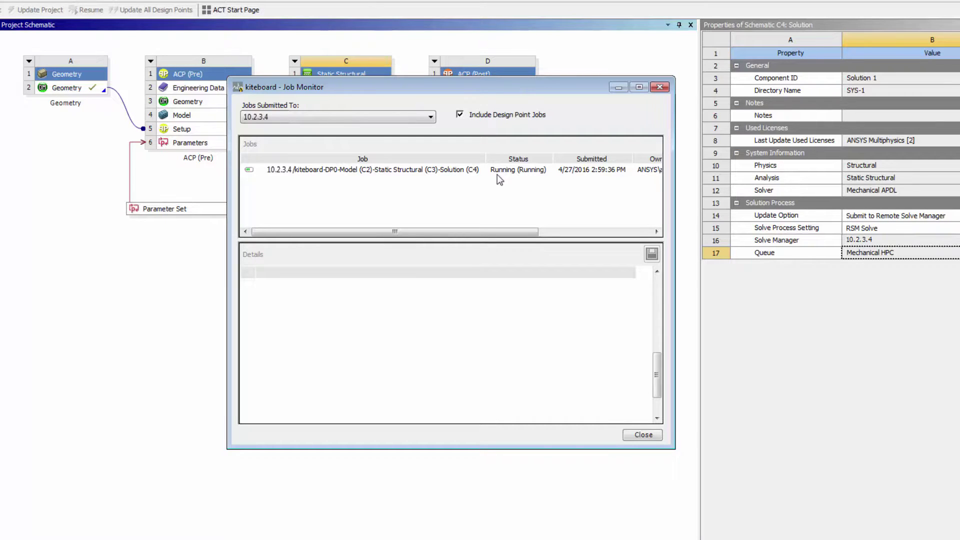
{"action": "left_click", "coordinate": [404, 169]}
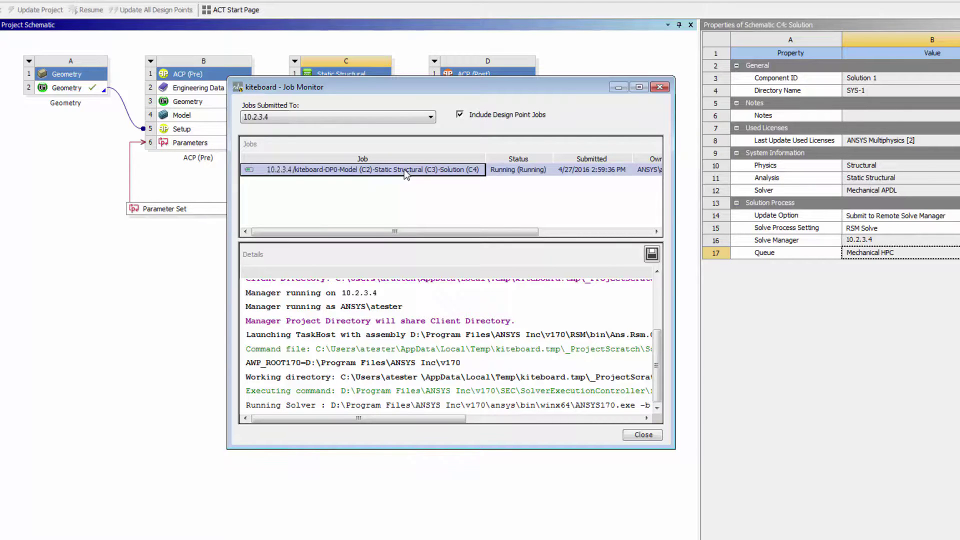
{"action": "right_click", "coordinate": [404, 169]}
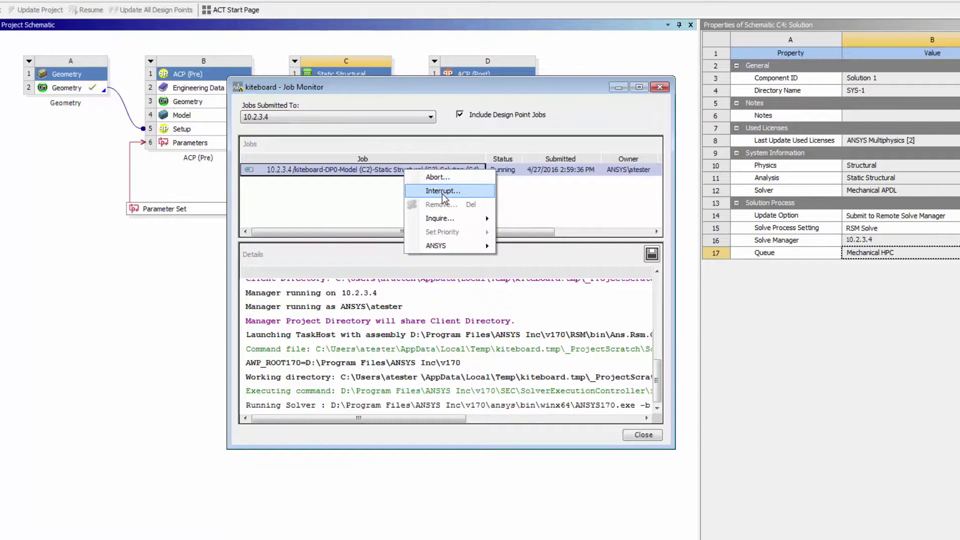
{"action": "left_click", "coordinate": [554, 203]}
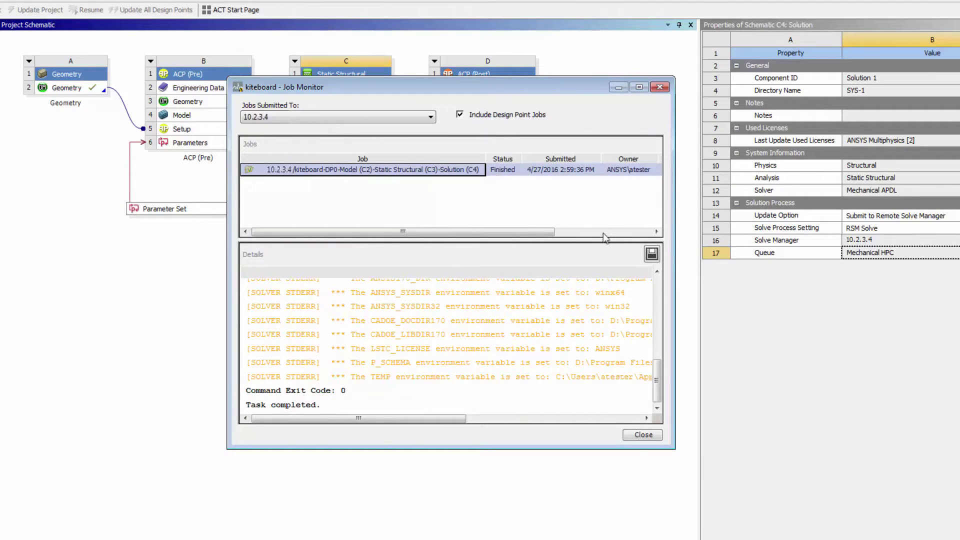
{"action": "left_click", "coordinate": [652, 255]}
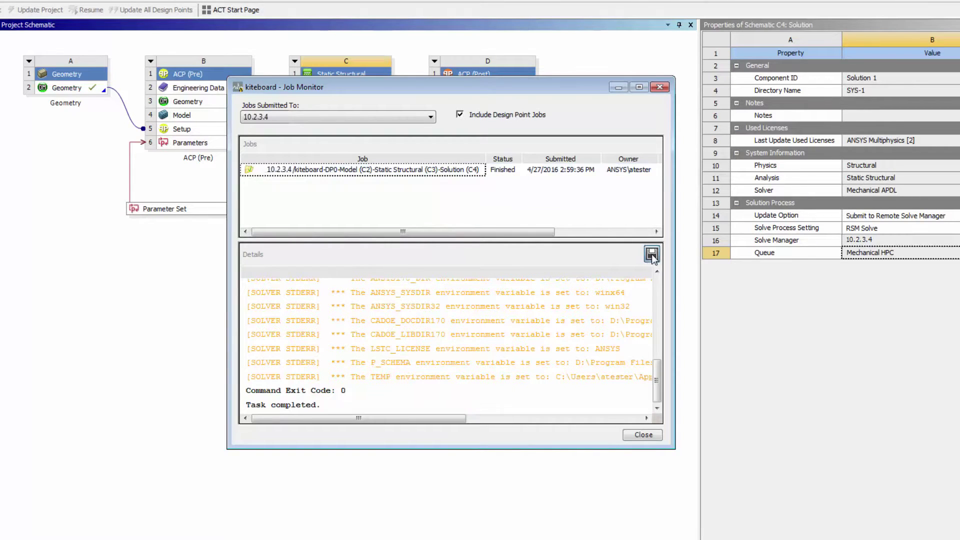